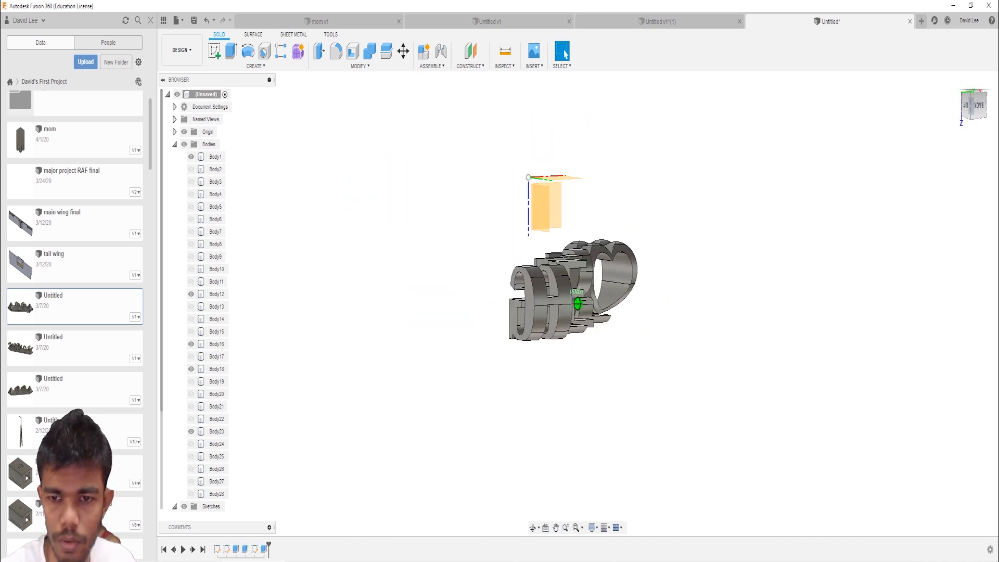
# Create a new design and start a sketch on the vertical YZ origin plane.
pyautogui.click(973, 106)
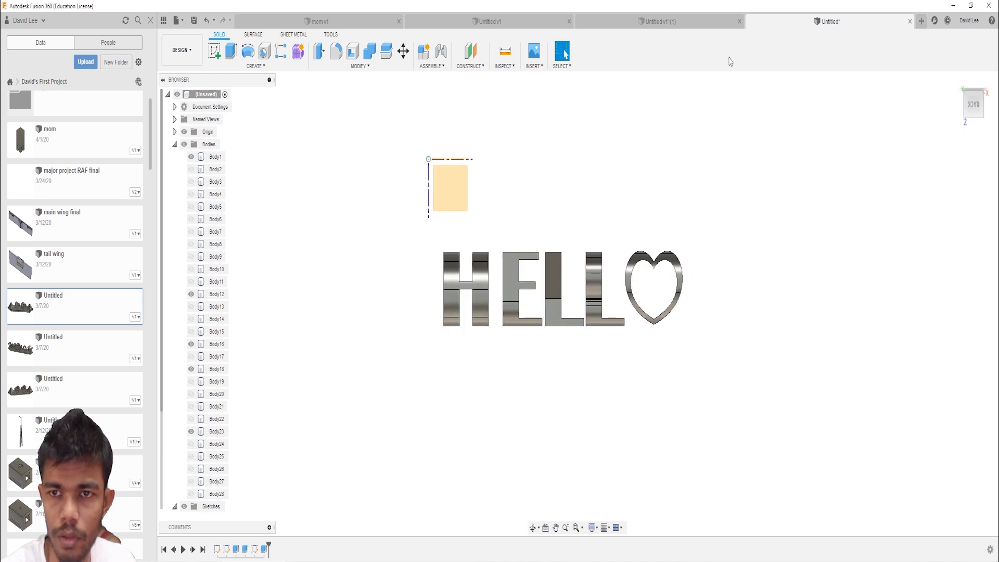
pyautogui.click(922, 23)
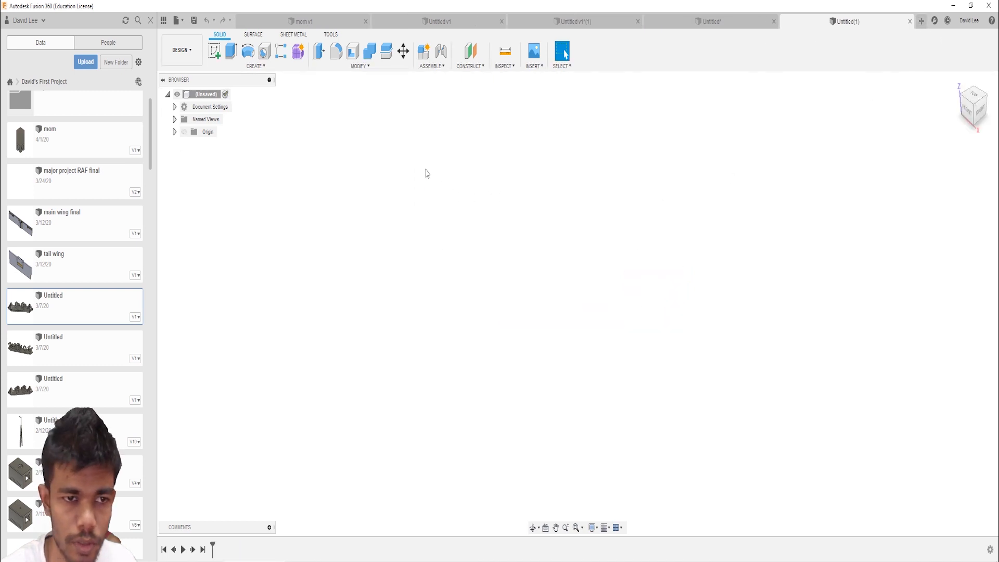
pyautogui.click(214, 50)
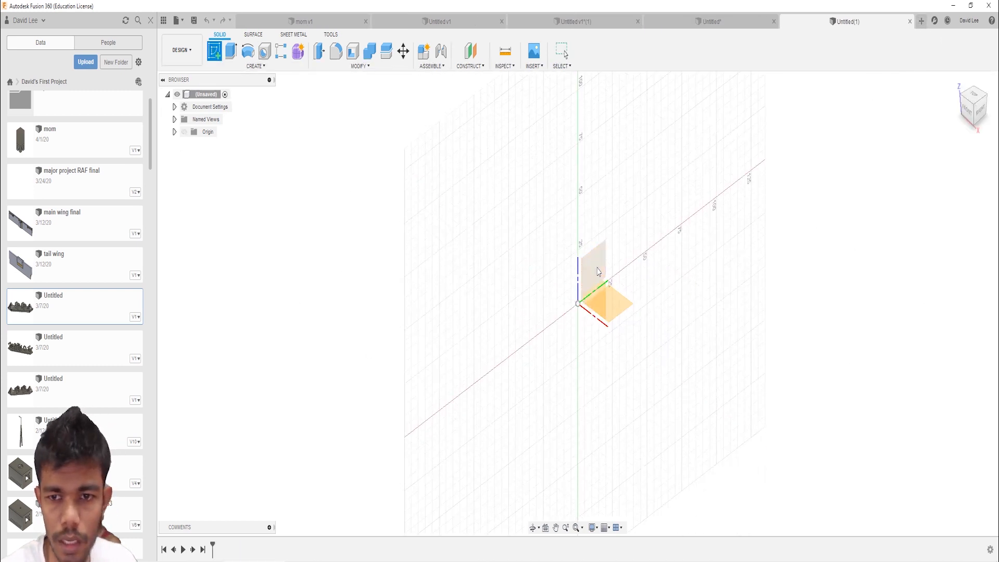
pyautogui.click(614, 301)
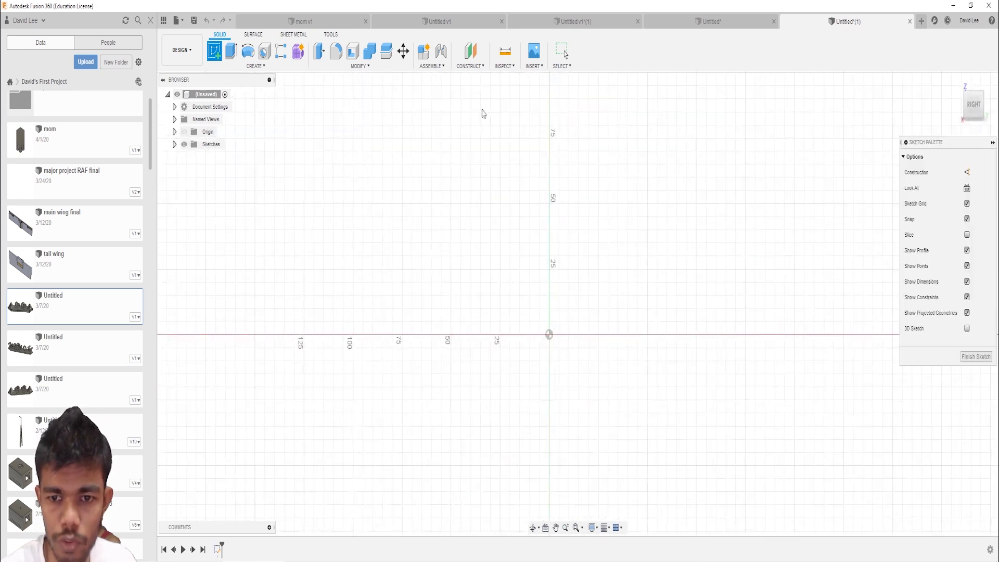
# Load the SVG file subs from the Desktop into the sketch.
pyautogui.click(641, 66)
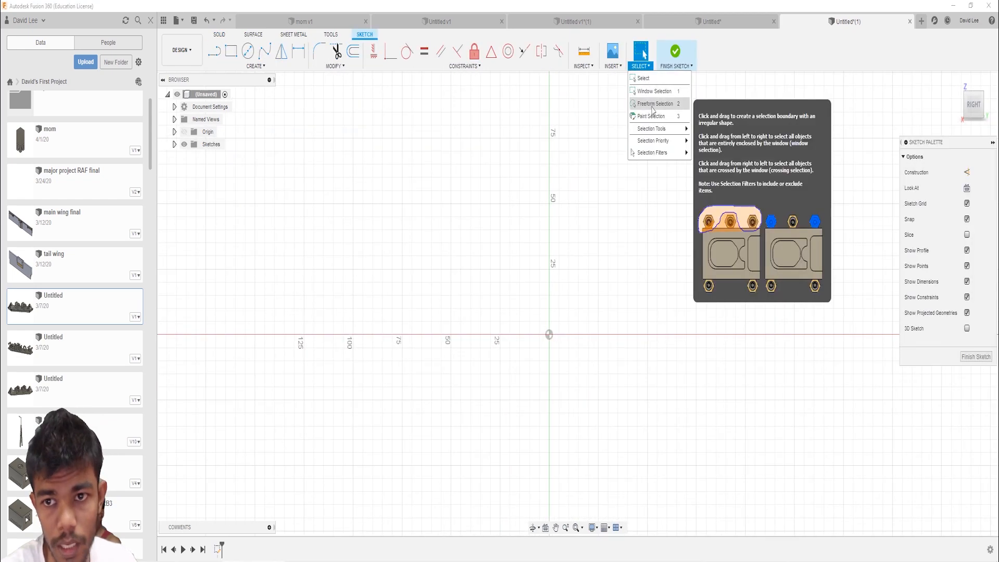
pyautogui.click(613, 66)
pyautogui.click(619, 129)
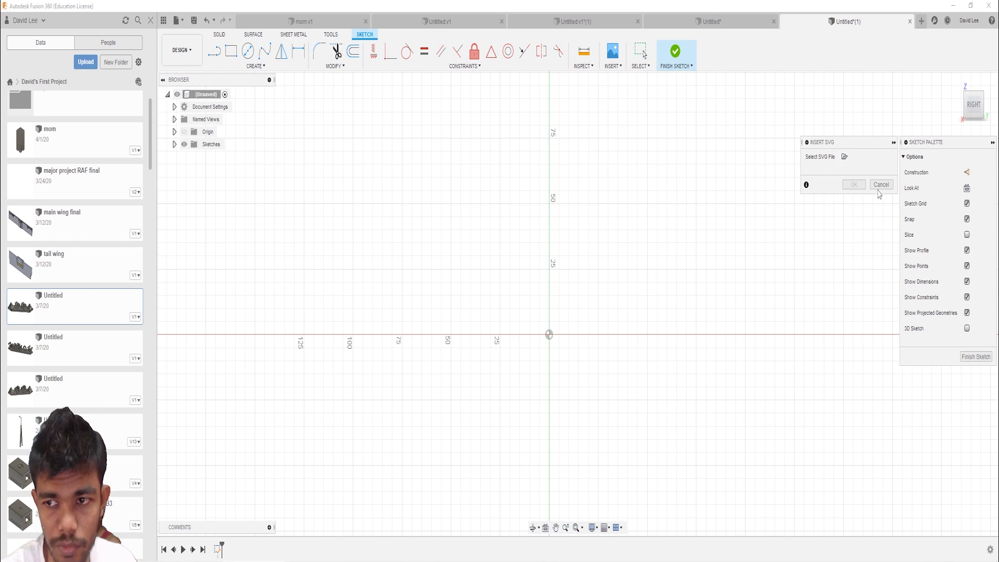
pyautogui.click(844, 156)
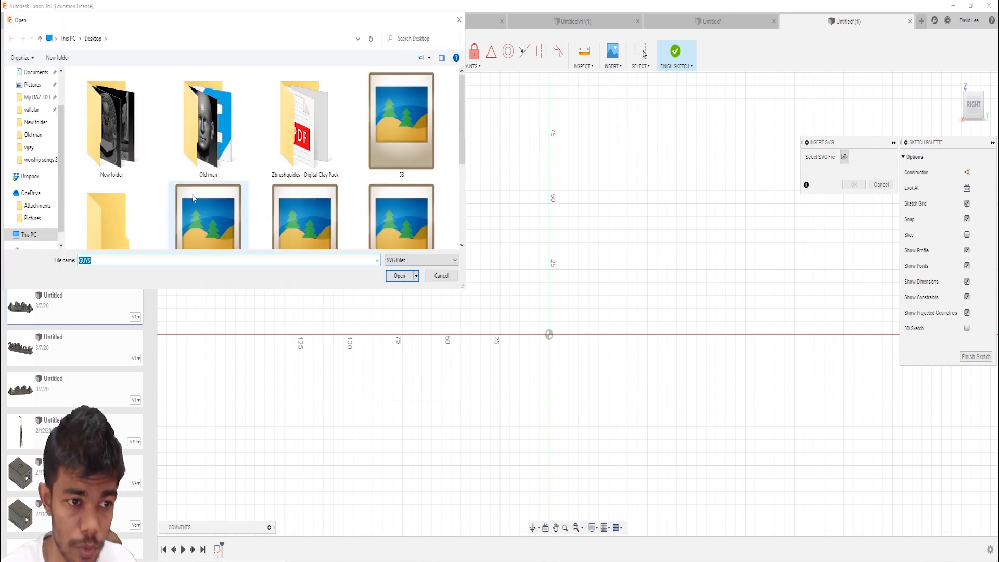
pyautogui.scroll(-3, 192, 198)
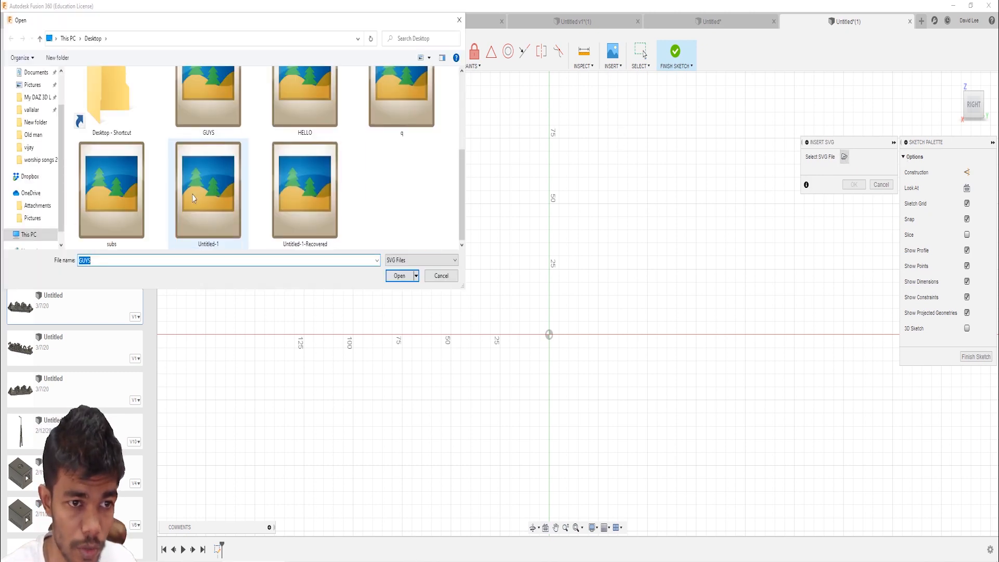
pyautogui.click(105, 213)
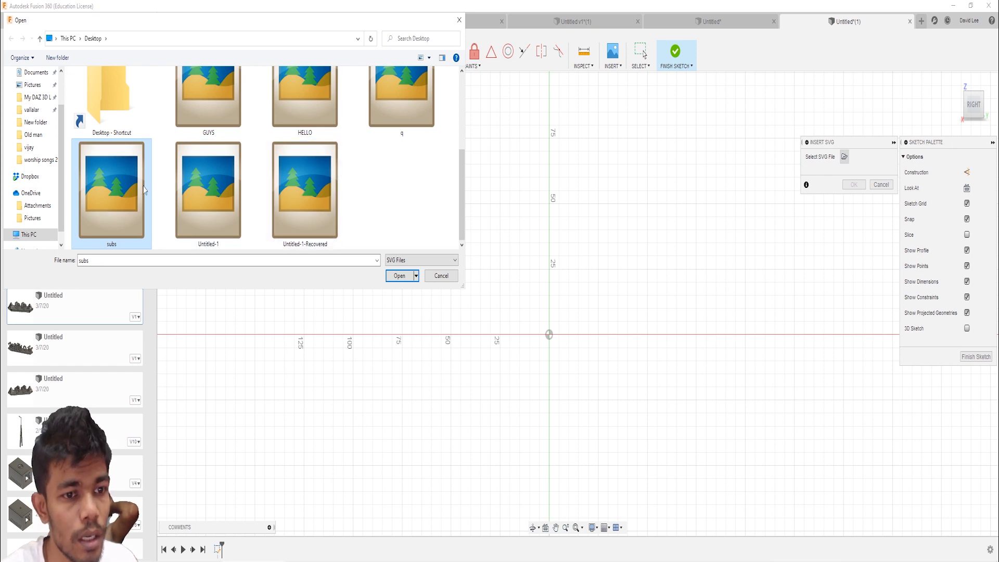
pyautogui.click(398, 276)
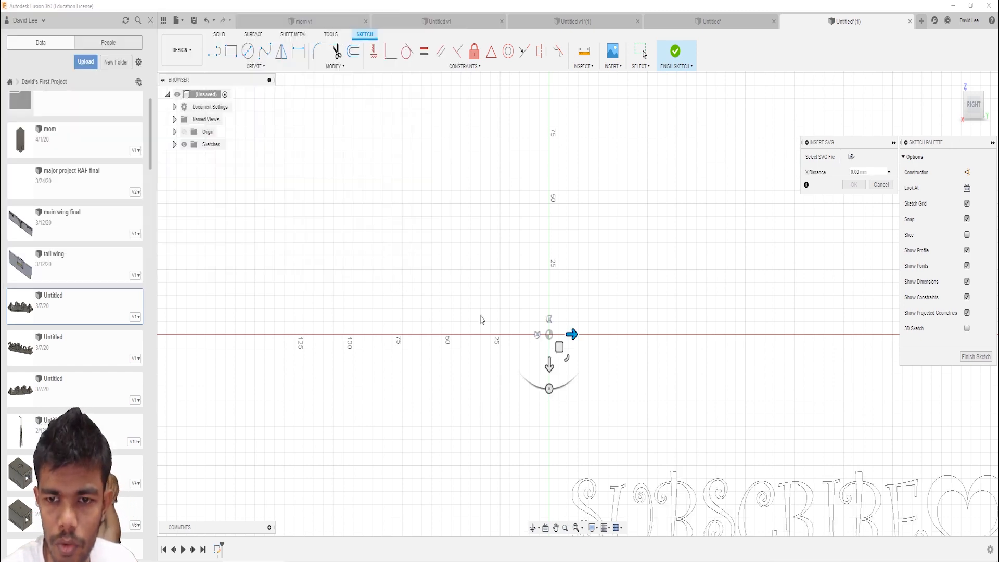
# Accept the inserted SVG lettering at its default placement and make the origin planes visible.
pyautogui.scroll(-5, 586, 355)
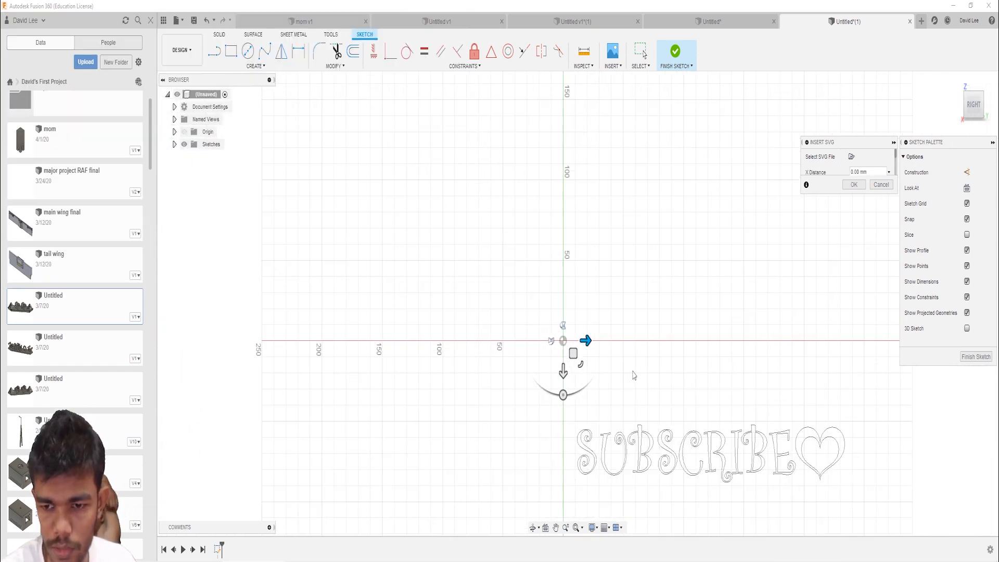
pyautogui.moveTo(631, 374); pyautogui.dragTo(515, 266, button='middle')
pyautogui.scroll(2, 593, 347)
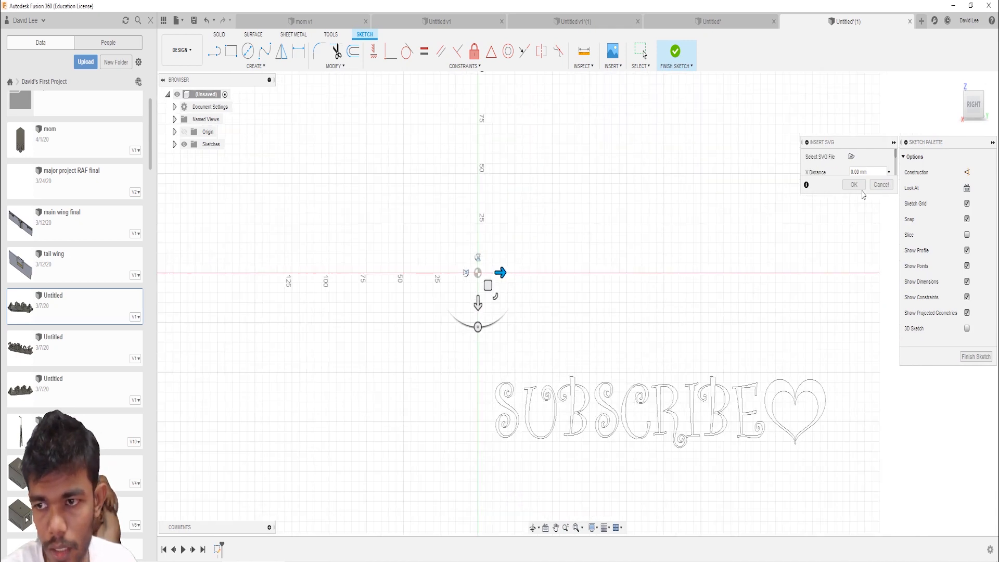
pyautogui.click(854, 185)
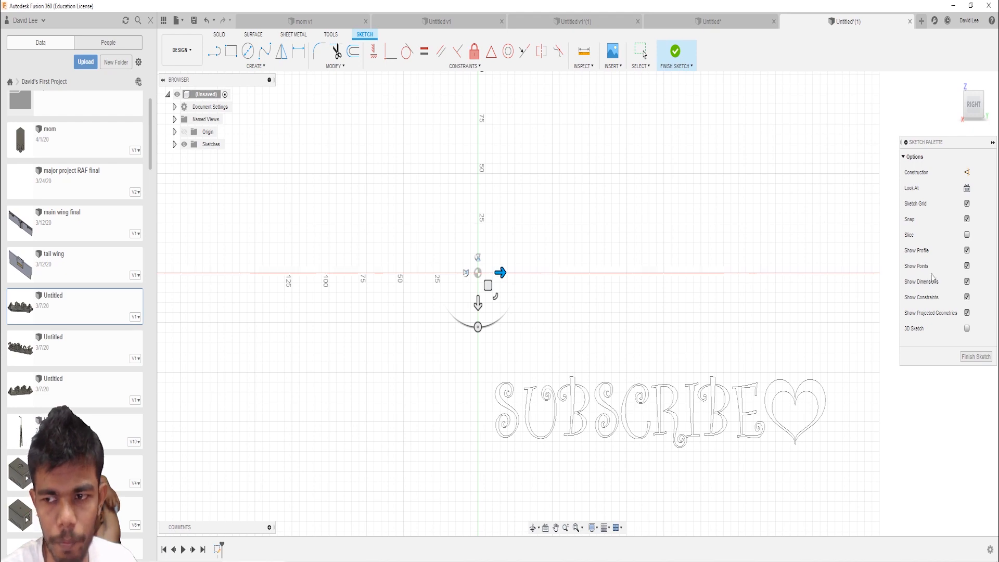
pyautogui.keyDown('shift'); pyautogui.moveTo(577, 303); pyautogui.dragTo(736, 280, button='middle'); pyautogui.keyUp('shift')
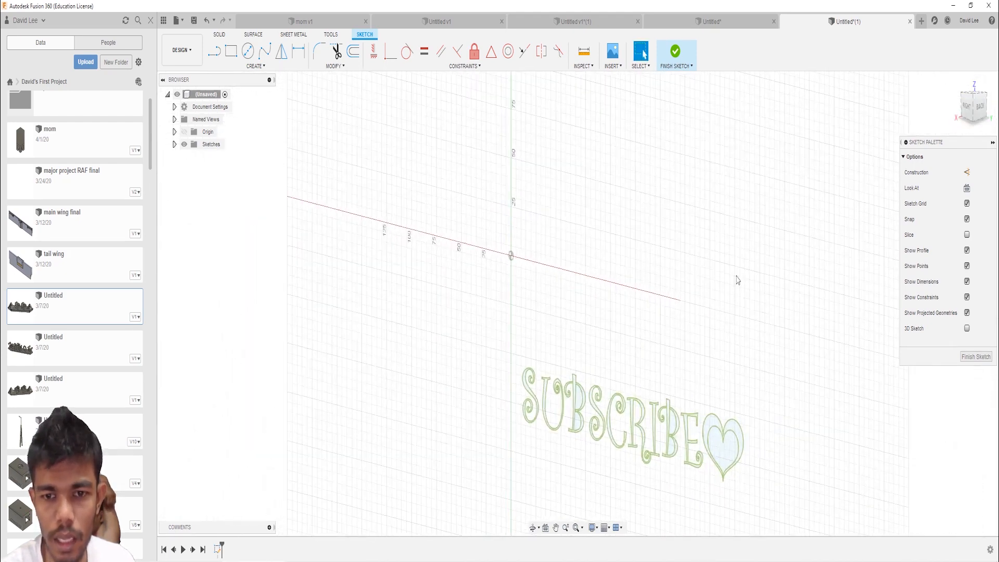
pyautogui.click(184, 133)
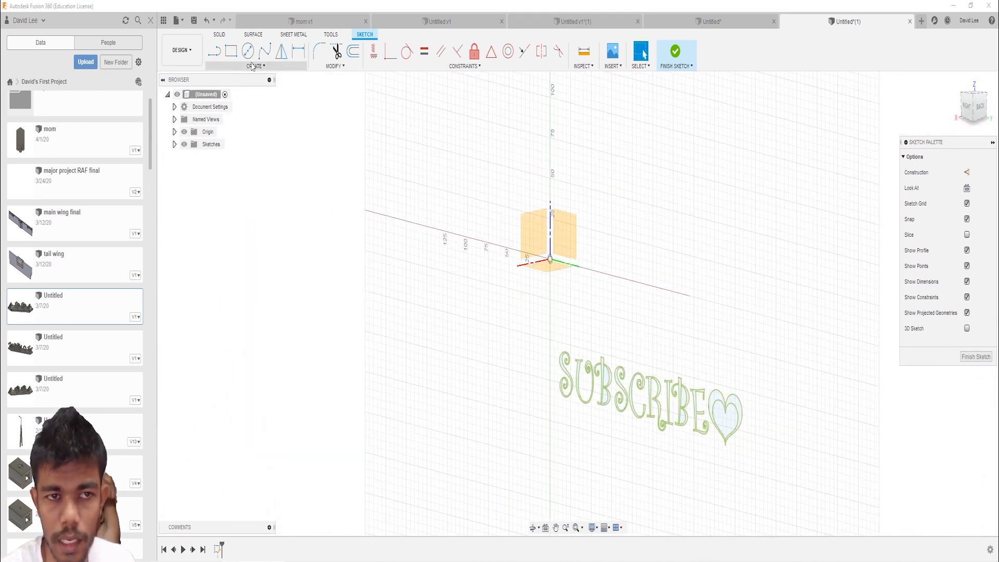
pyautogui.click(642, 68)
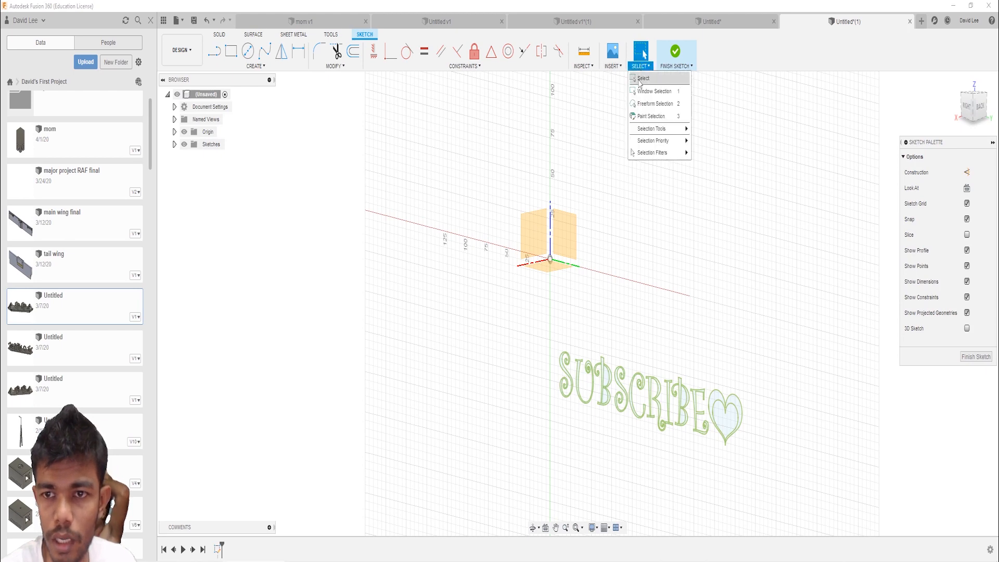
pyautogui.click(616, 132)
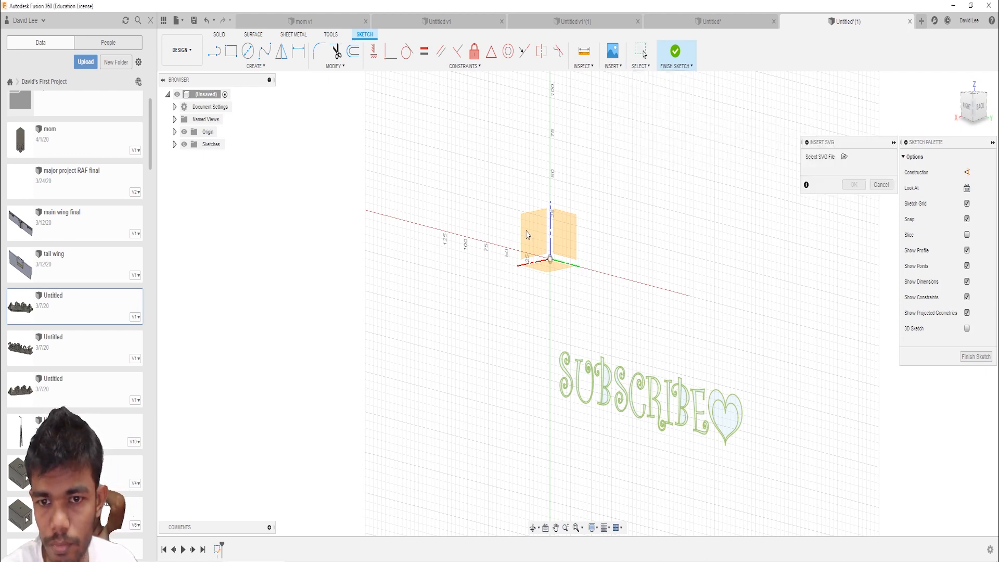
pyautogui.click(844, 157)
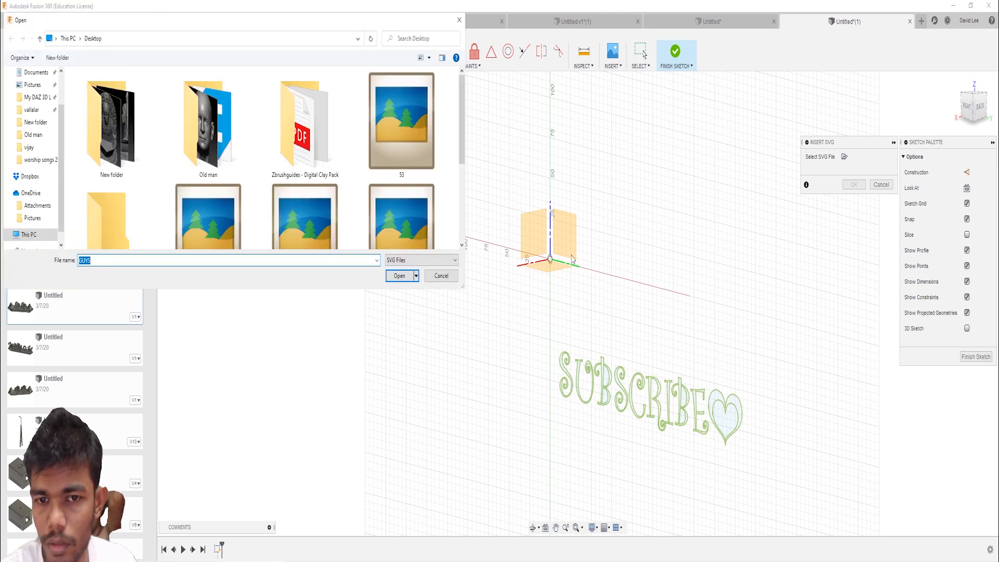
pyautogui.click(441, 276)
# Finish the sketch, then load the subs SVG file onto the perpendicular XZ origin plane.
pyautogui.click(976, 357)
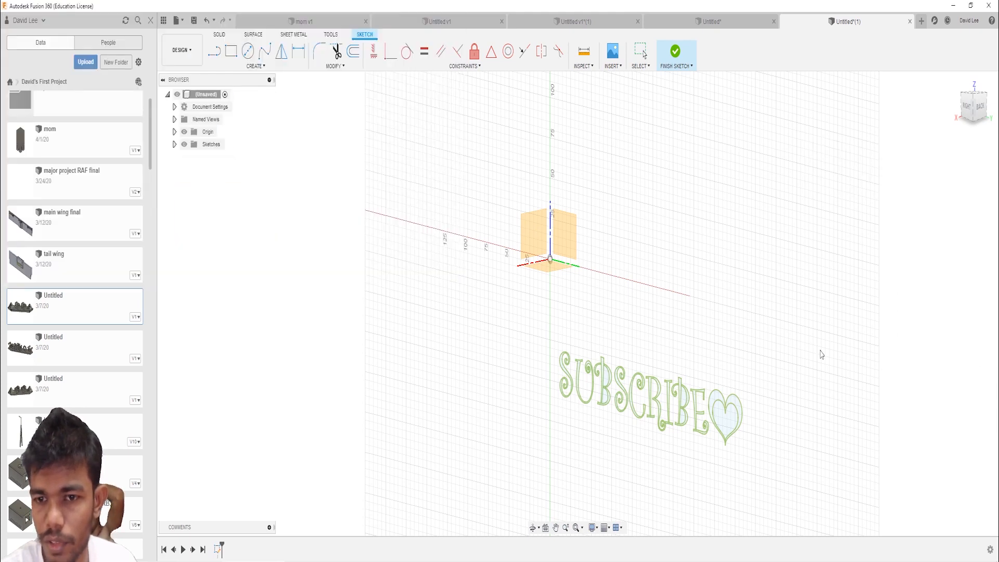
pyautogui.click(534, 66)
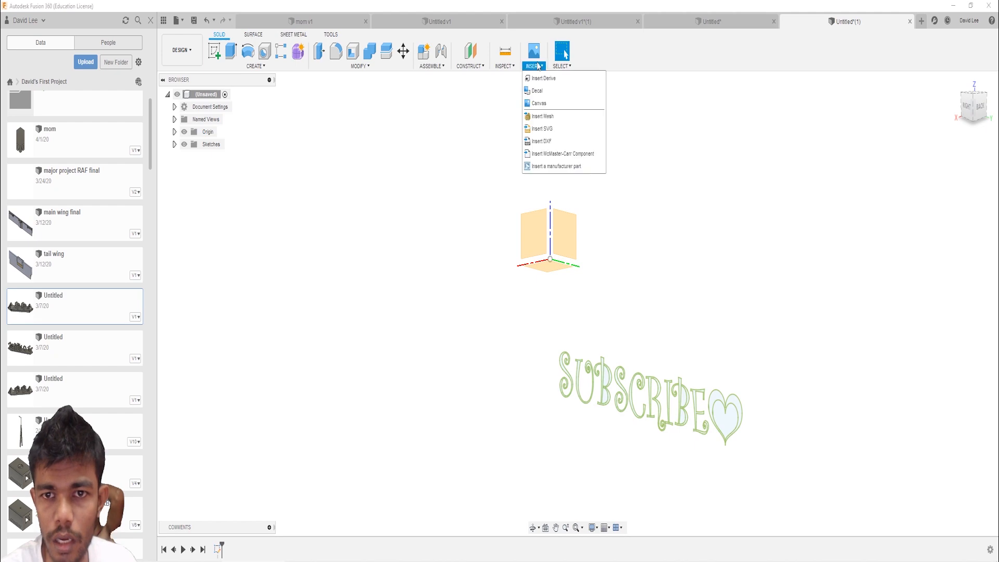
pyautogui.click(537, 129)
pyautogui.click(531, 238)
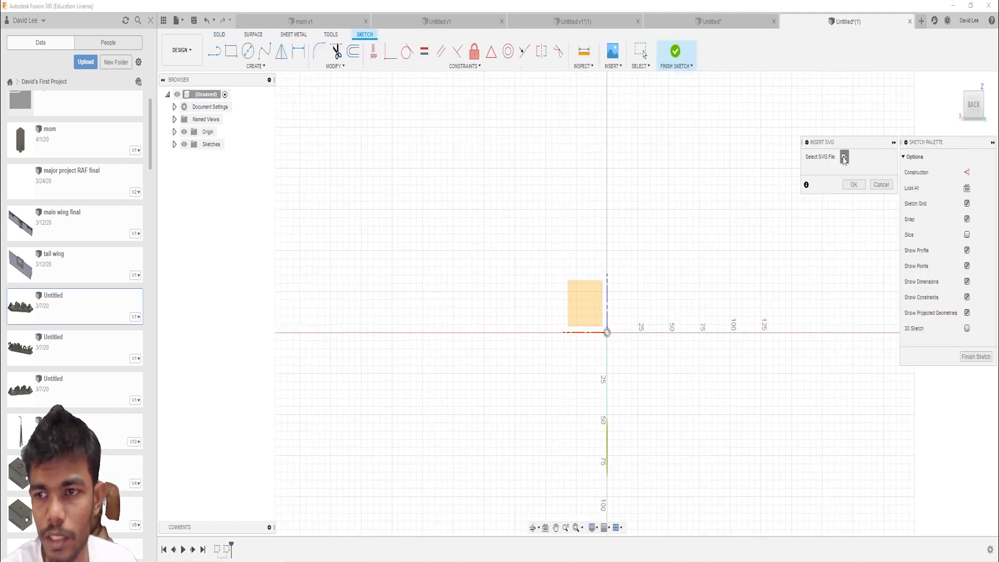
pyautogui.click(844, 157)
pyautogui.scroll(-3, 172, 218)
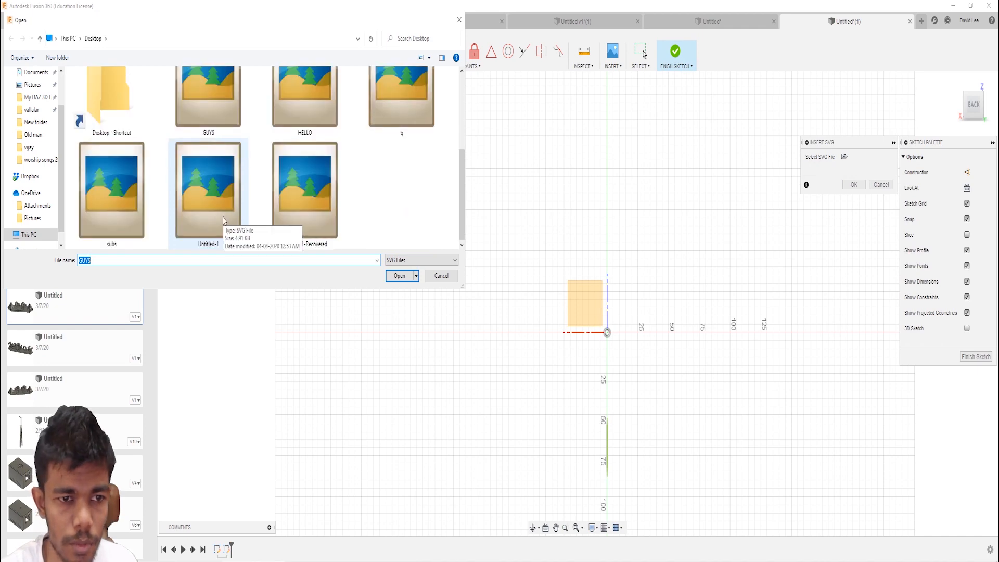
pyautogui.click(135, 217)
pyautogui.click(399, 276)
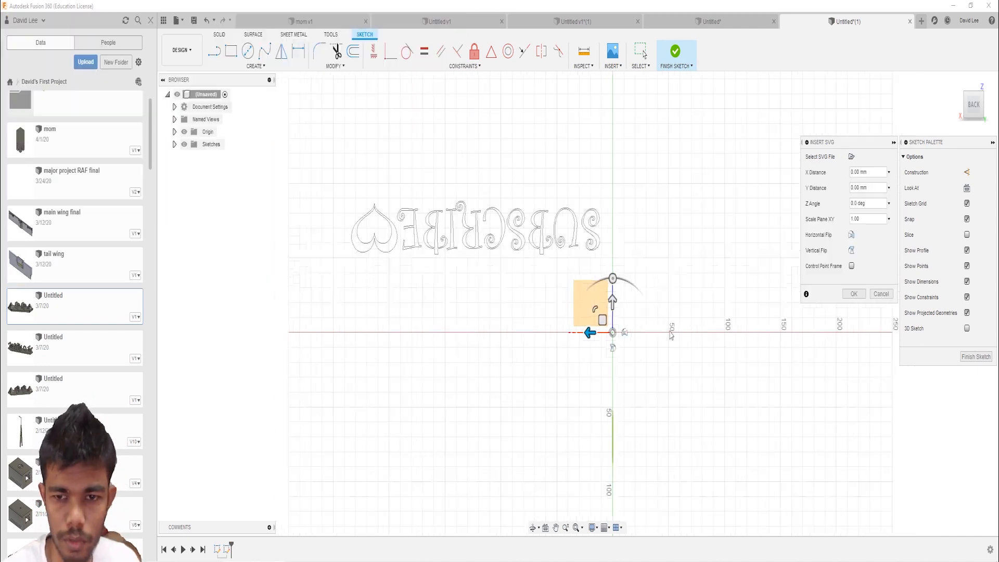
# Rotate the newly loaded SVG lettering to a Z angle of -180 degrees so it reads upright.
pyautogui.scroll(-3, 670, 336)
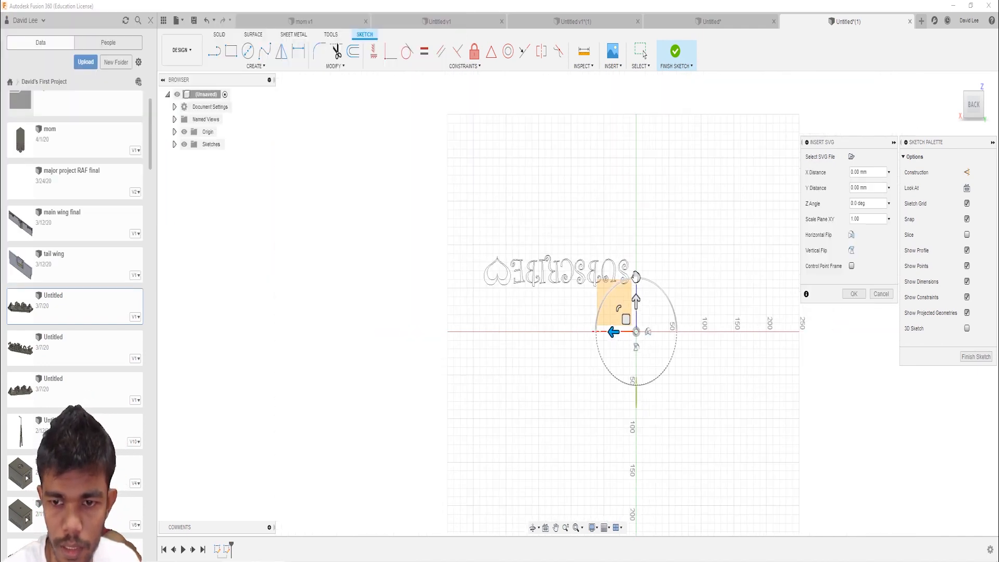
pyautogui.moveTo(636, 276); pyautogui.dragTo(637, 397)
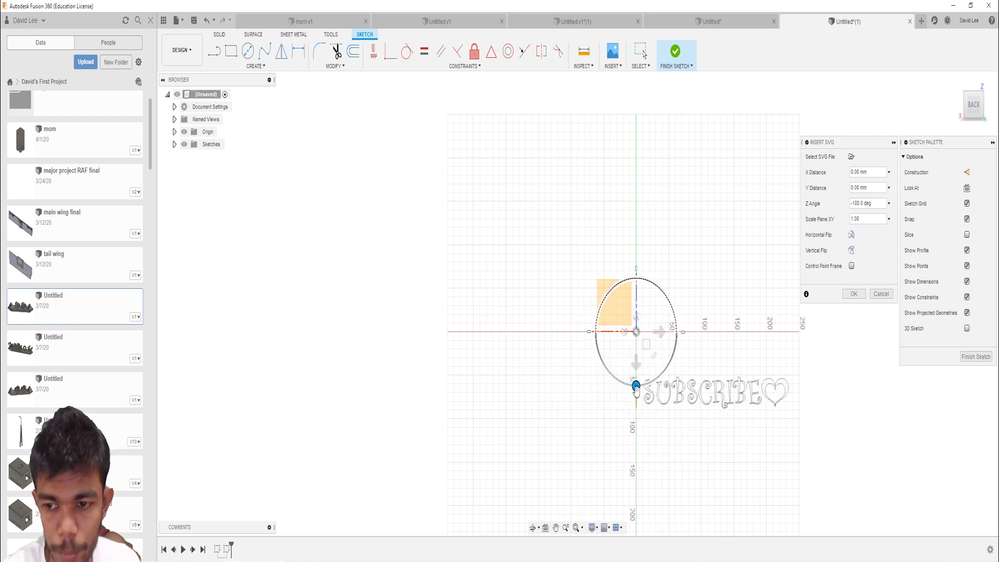
pyautogui.moveTo(972, 108); pyautogui.dragTo(976, 116)
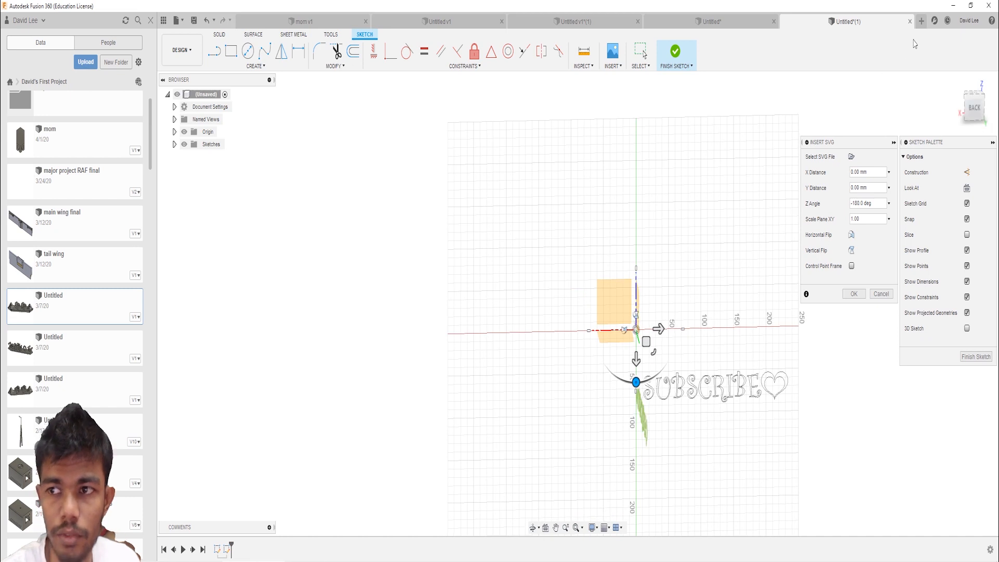
# Switch to Photoshop, show the SUBSCRIBE text layer instead of the subssssss layer, and select its text.
pyautogui.moveTo(298, 558)
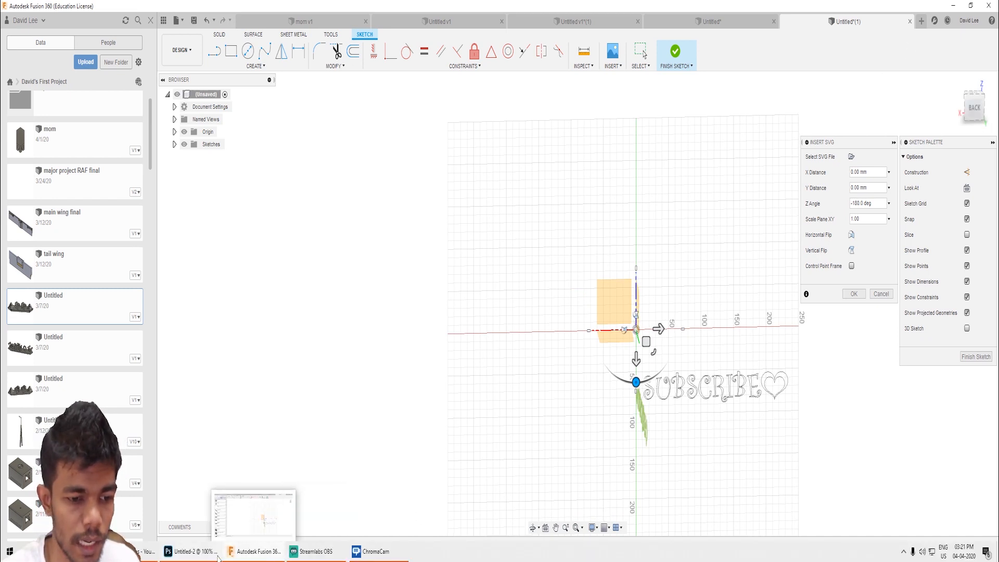
pyautogui.click(202, 556)
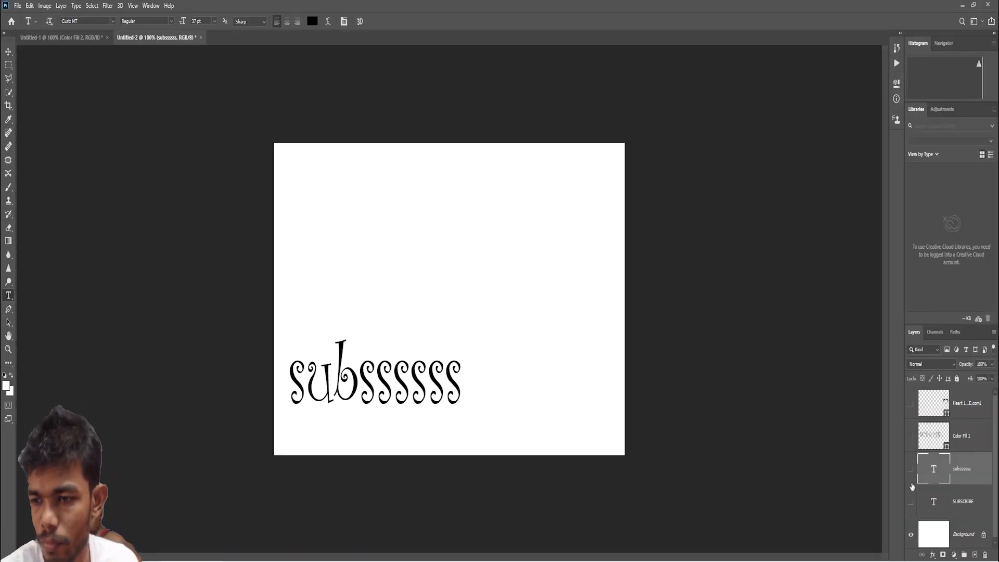
pyautogui.click(911, 468)
pyautogui.click(911, 502)
pyautogui.click(395, 295)
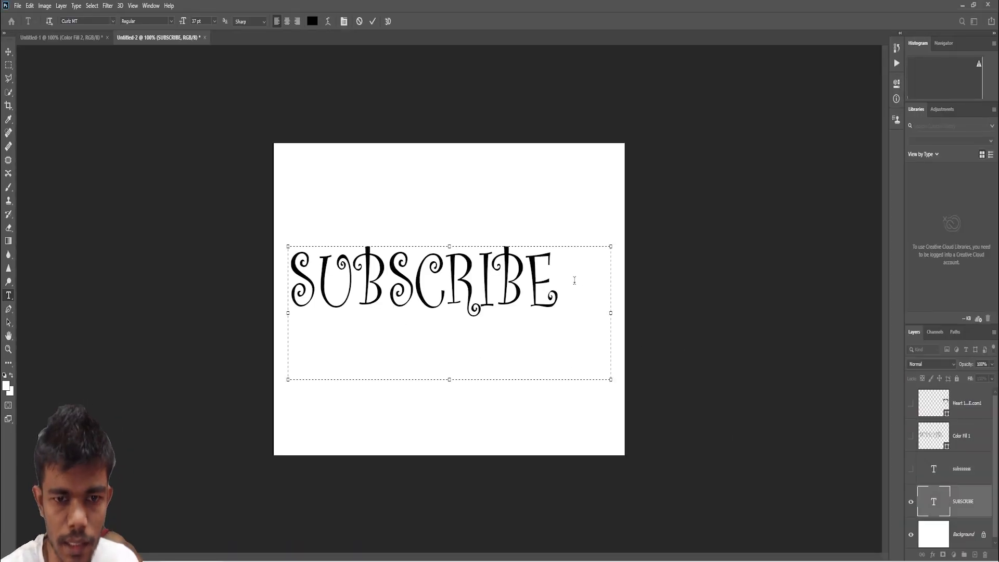
pyautogui.moveTo(574, 280); pyautogui.dragTo(292, 283)
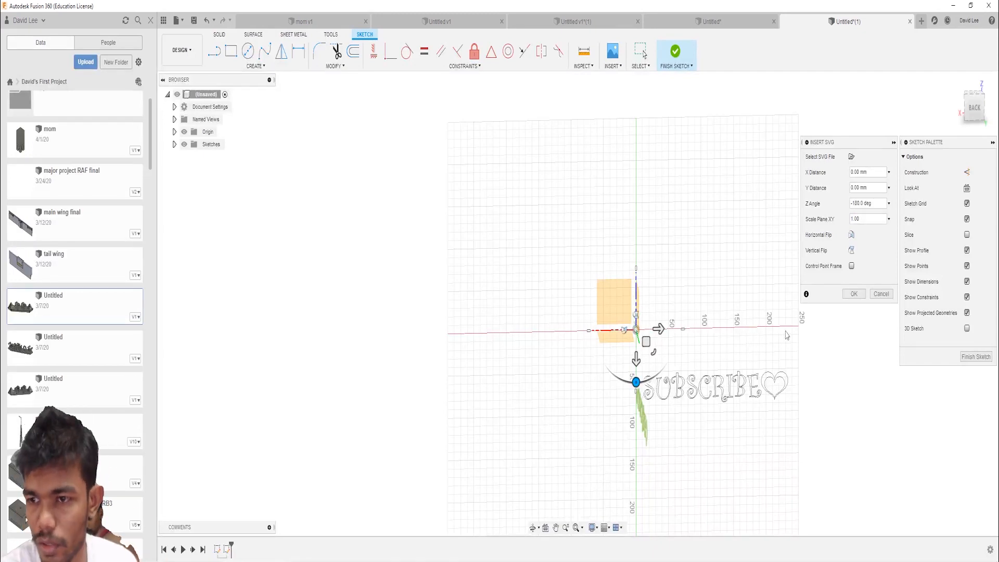
# Back in Fusion 360, accept the rotated SVG lettering and finish the second sketch.
pyautogui.click(854, 295)
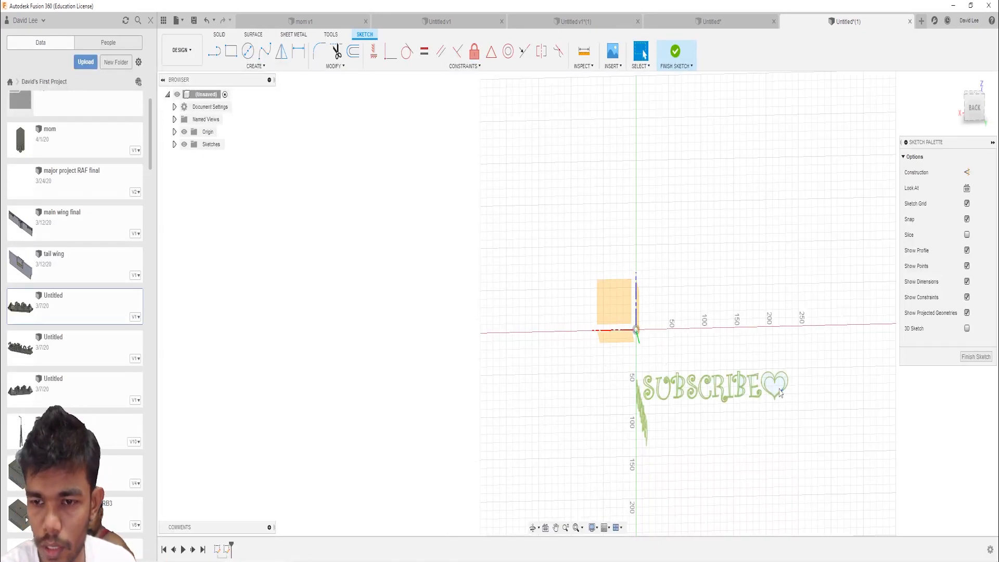
pyautogui.scroll(6, 685, 408)
pyautogui.scroll(-3, 685, 409)
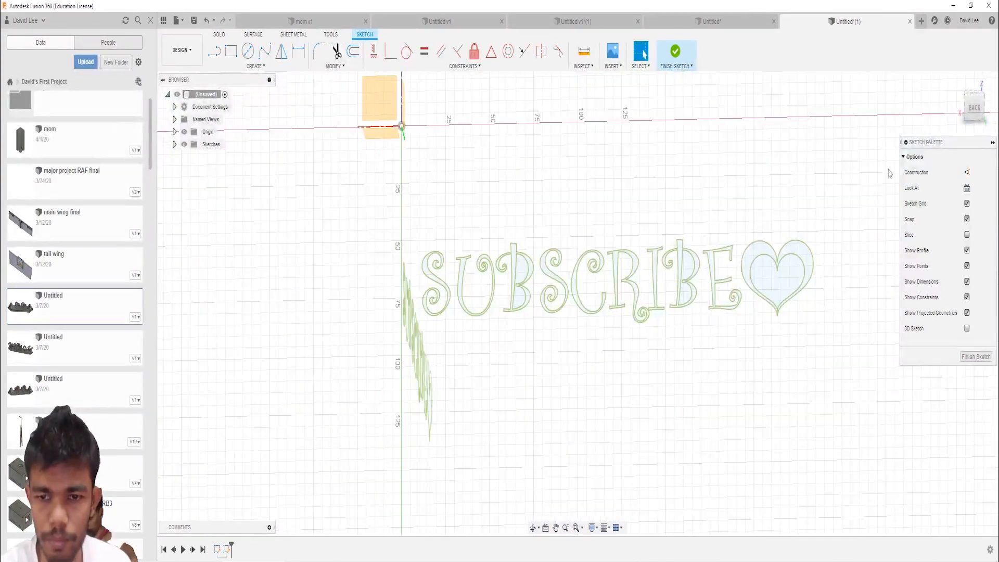
pyautogui.moveTo(969, 111); pyautogui.dragTo(958, 110)
pyautogui.moveTo(838, 169); pyautogui.dragTo(775, 167, button='middle')
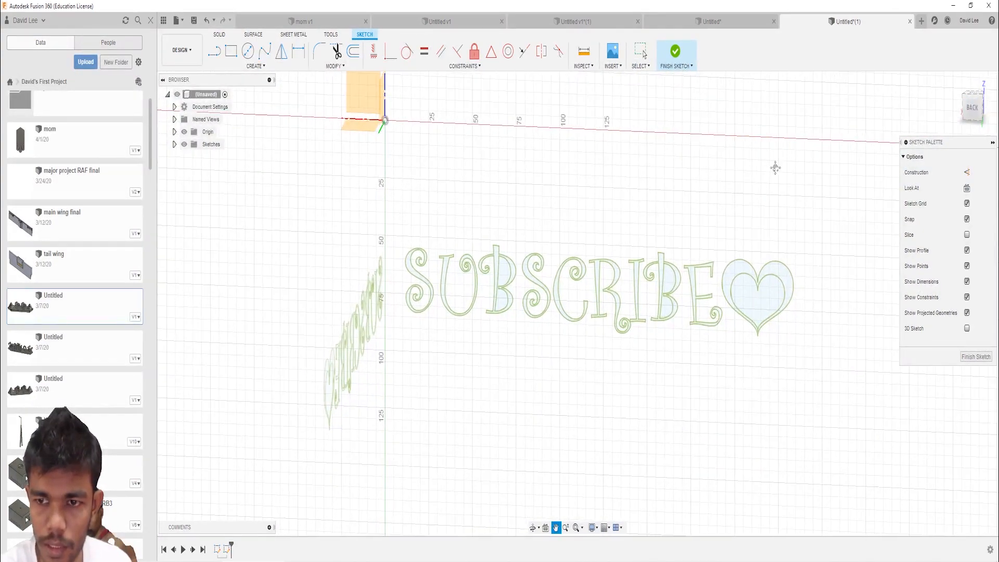
pyautogui.moveTo(967, 113); pyautogui.dragTo(948, 128)
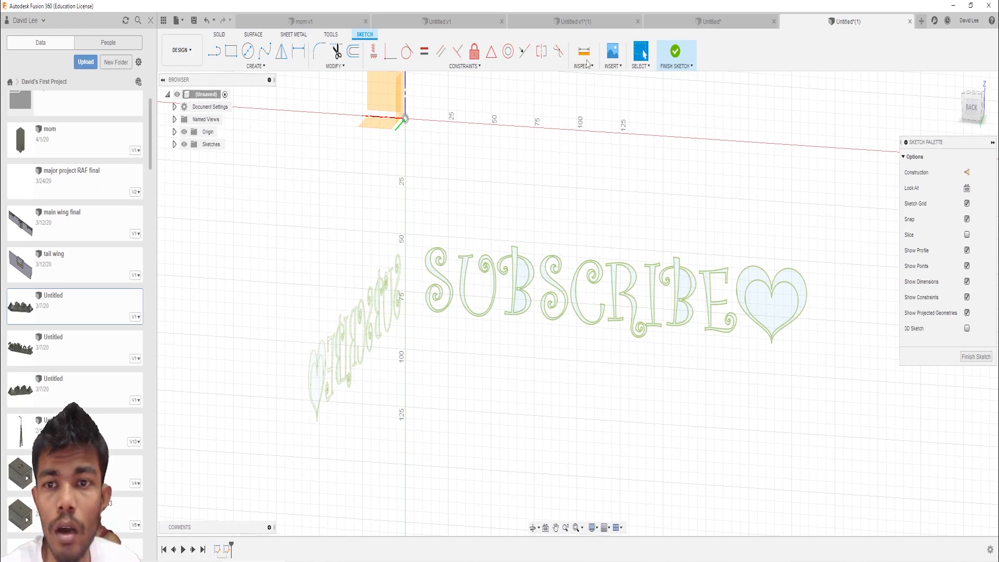
pyautogui.click(676, 52)
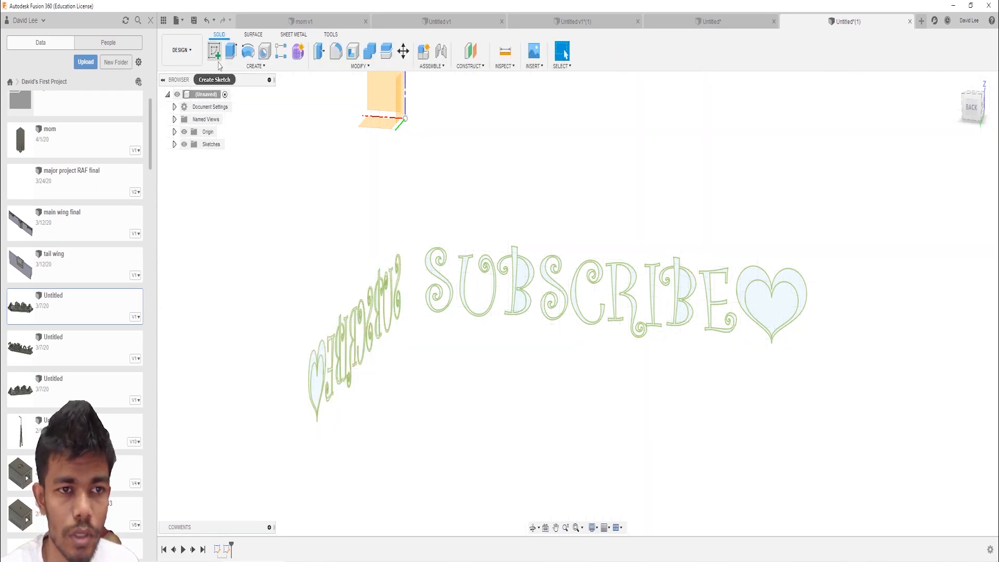
# Extrude the SUBSCRIBE letter profiles and outer heart band of the back-facing sketch into long new bodies spanning the perpendicular lettering.
pyautogui.click(432, 262)
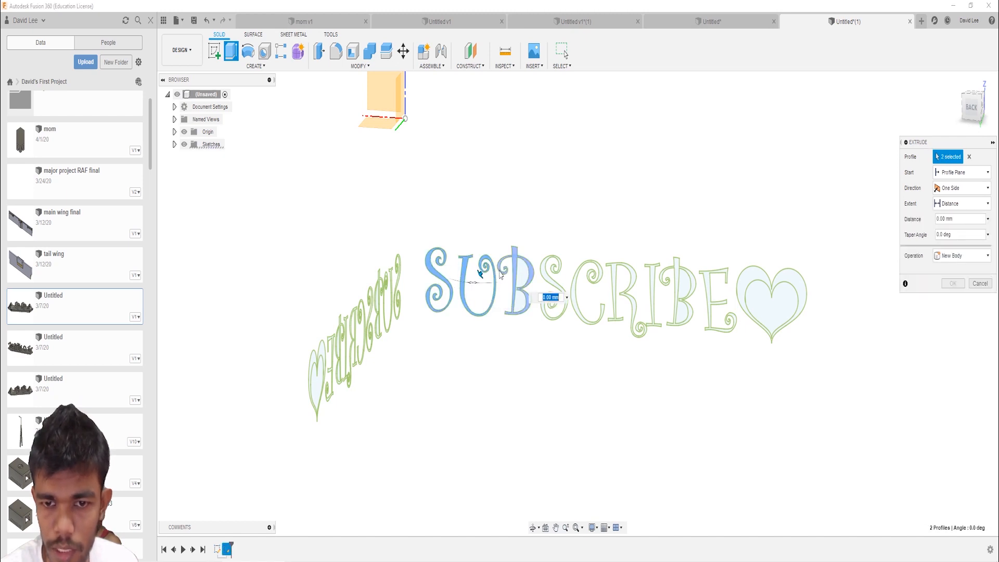
pyautogui.click(503, 274)
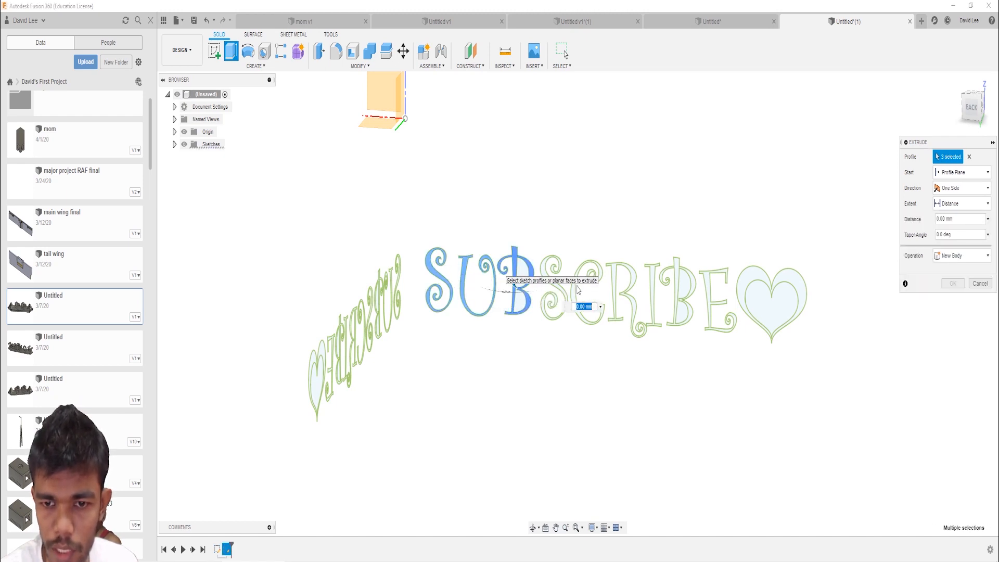
pyautogui.click(553, 288)
pyautogui.click(583, 299)
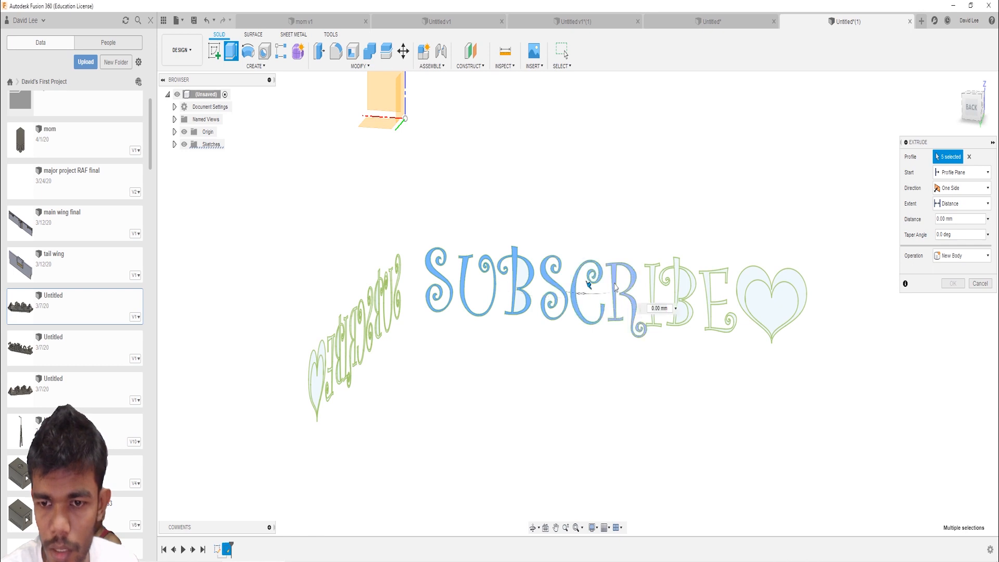
pyautogui.click(615, 286)
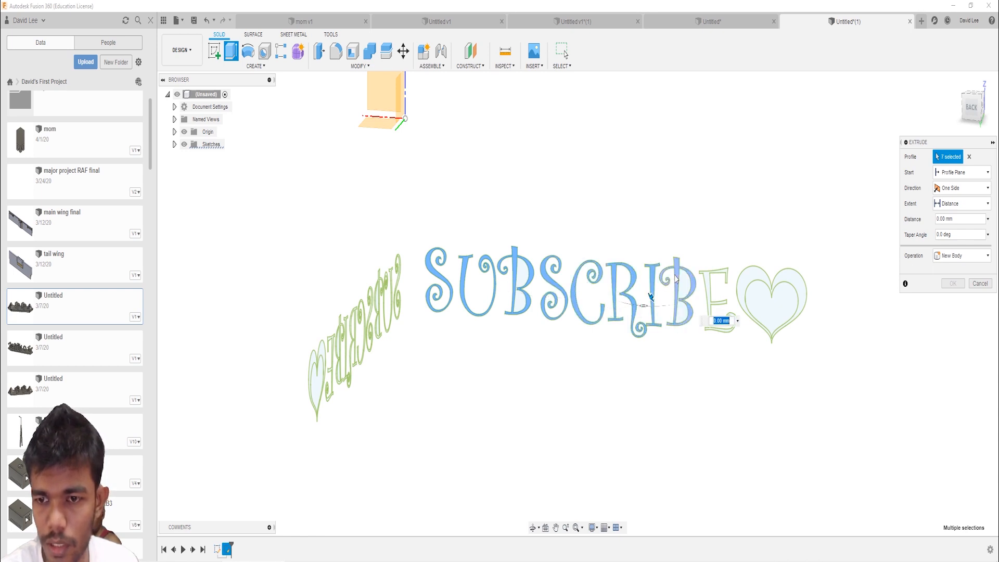
pyautogui.click(706, 284)
pyautogui.click(759, 324)
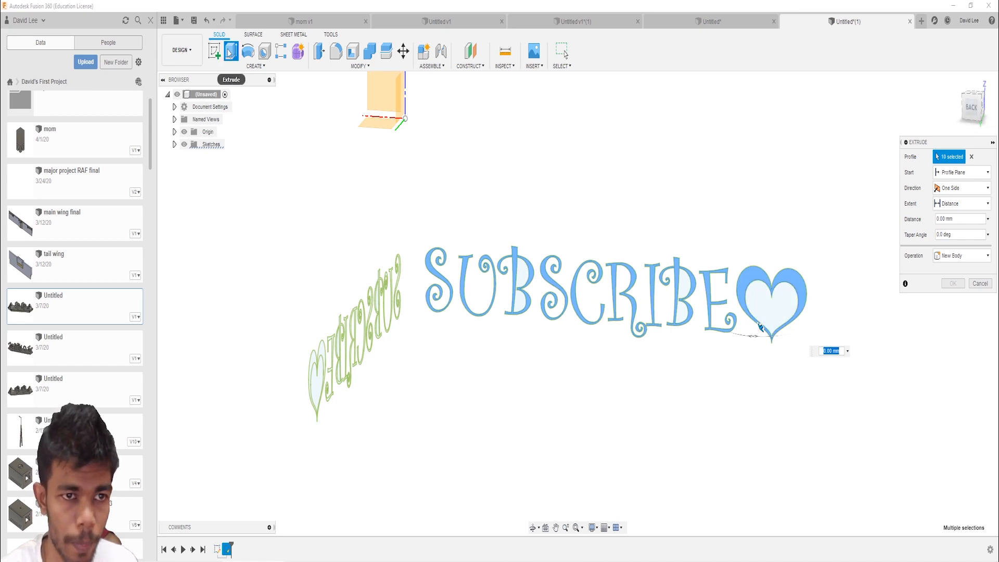
pyautogui.moveTo(760, 327); pyautogui.dragTo(653, 460)
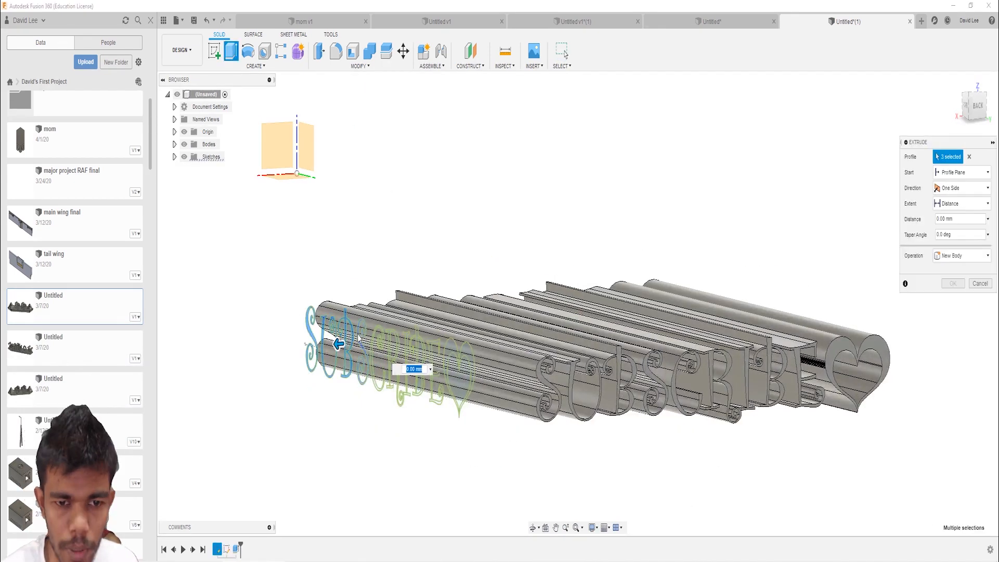
# Try to cut the long extruded bodies with the perpendicular SUBSCRIBE and heart profiles at a distance of -108 mm.
pyautogui.scroll(5, 289, 318)
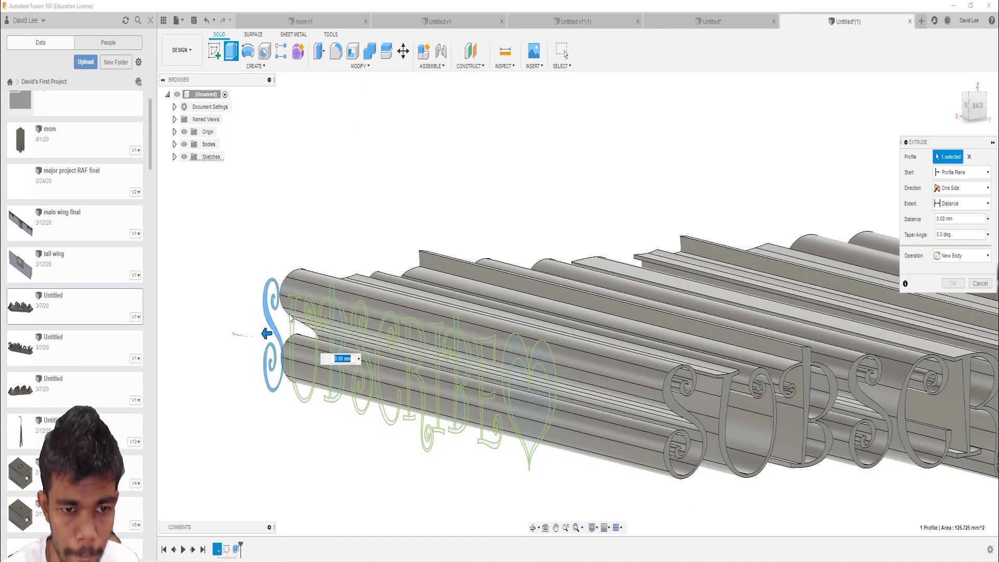
pyautogui.click(293, 333)
pyautogui.click(378, 355)
pyautogui.click(452, 379)
pyautogui.click(540, 413)
pyautogui.moveTo(518, 413); pyautogui.dragTo(817, 421)
pyautogui.click(376, 357)
pyautogui.click(452, 378)
pyautogui.click(536, 438)
pyautogui.moveTo(461, 366); pyautogui.dragTo(503, 311, button='middle')
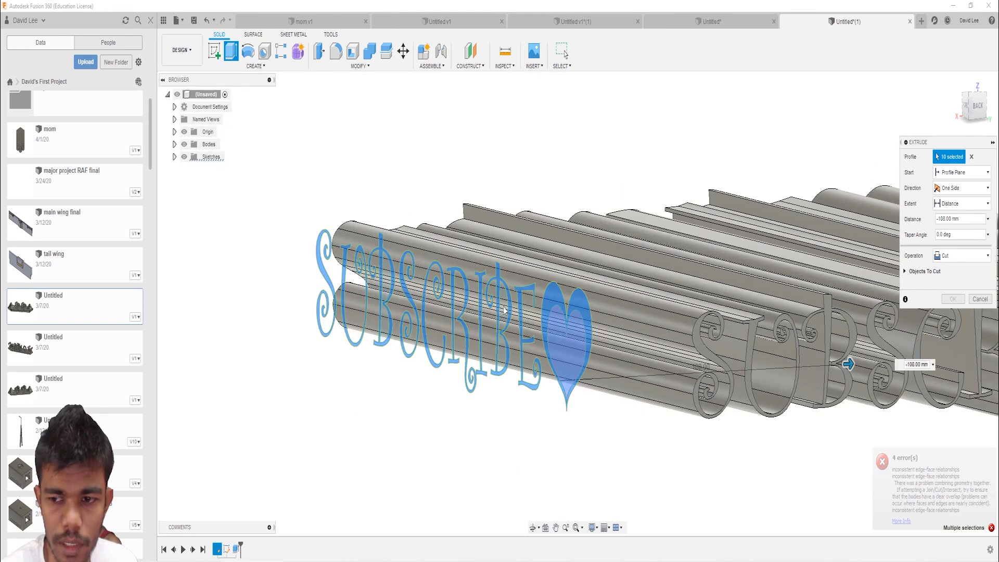
pyautogui.click(567, 343)
pyautogui.click(503, 323)
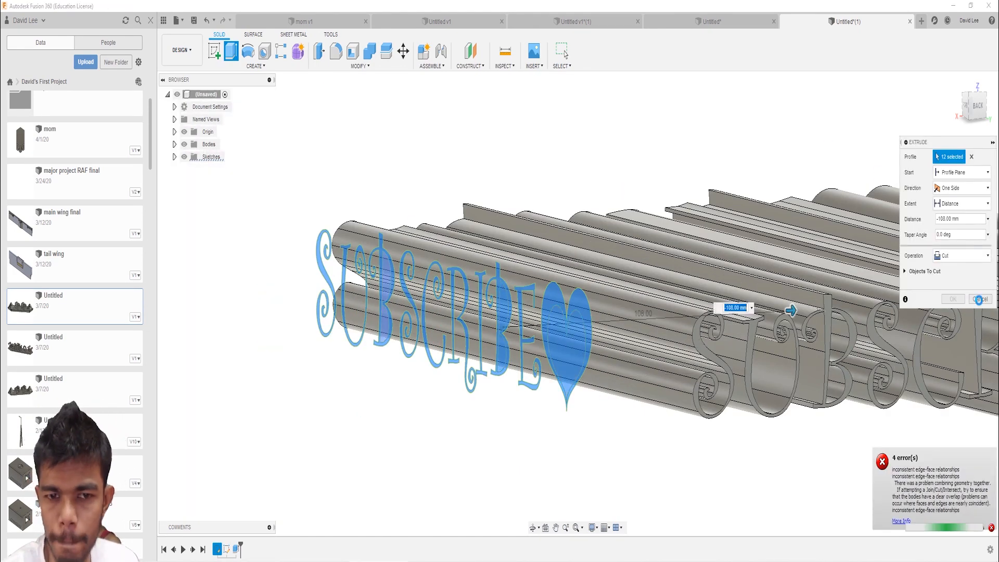
pyautogui.click(979, 300)
# Restart Extrude with the perpendicular lettering's profiles, including the enclosed areas of the B letters and the heart, and pull them out.
pyautogui.press('e')
pyautogui.click(326, 278)
pyautogui.click(346, 271)
pyautogui.click(382, 291)
pyautogui.moveTo(379, 294); pyautogui.dragTo(424, 295)
pyautogui.click(409, 299)
pyautogui.click(452, 307)
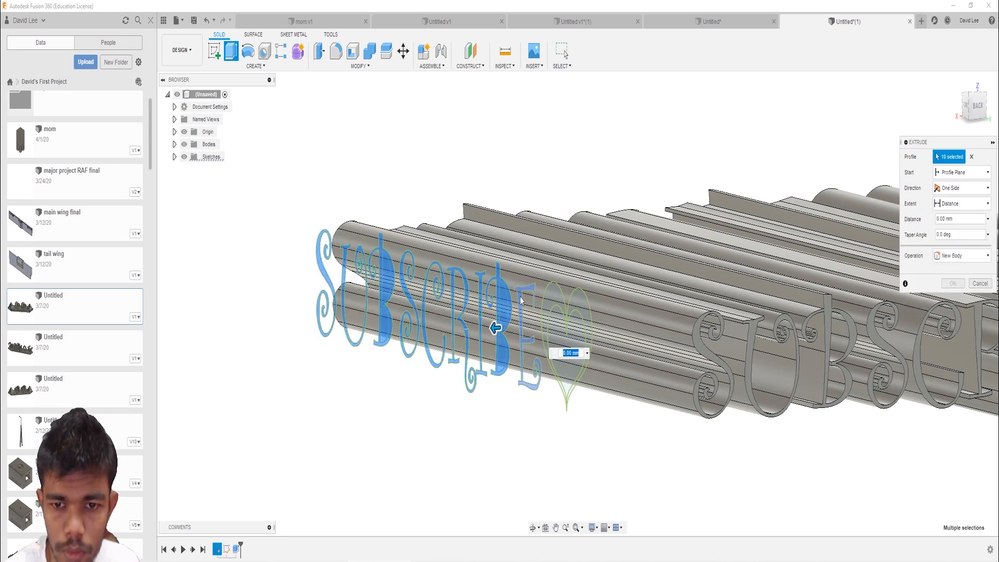
pyautogui.click(522, 301)
pyautogui.click(552, 294)
pyautogui.click(568, 343)
pyautogui.scroll(-5, 567, 344)
pyautogui.keyDown('shift'); pyautogui.moveTo(567, 343); pyautogui.dragTo(600, 439, button='middle'); pyautogui.keyUp('shift')
pyautogui.moveTo(503, 466); pyautogui.dragTo(530, 459)
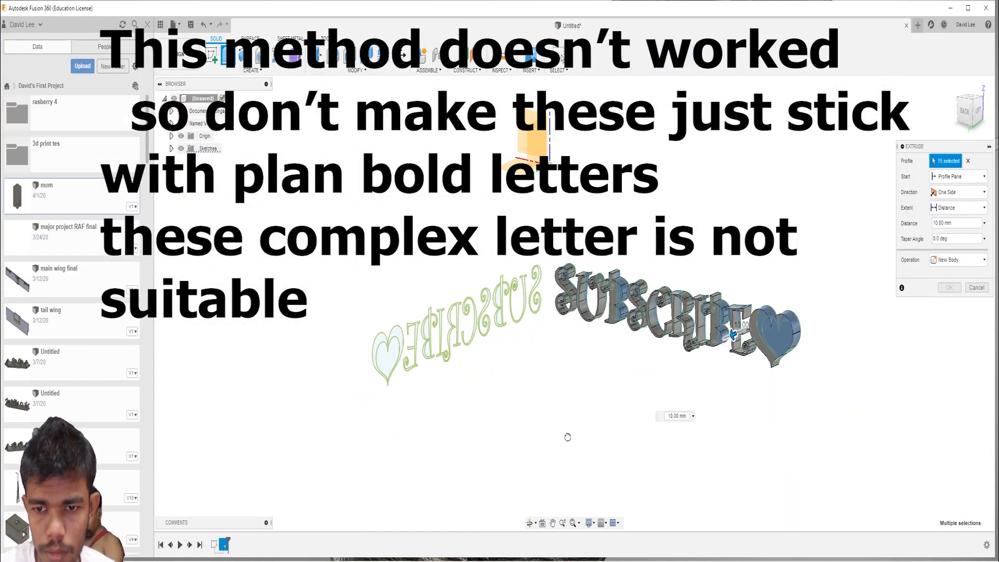
# Select all profiles of the other SUBSCRIBE lettering with its heart and extrude them towards the first set.
pyautogui.moveTo(304, 250); pyautogui.dragTo(596, 372)
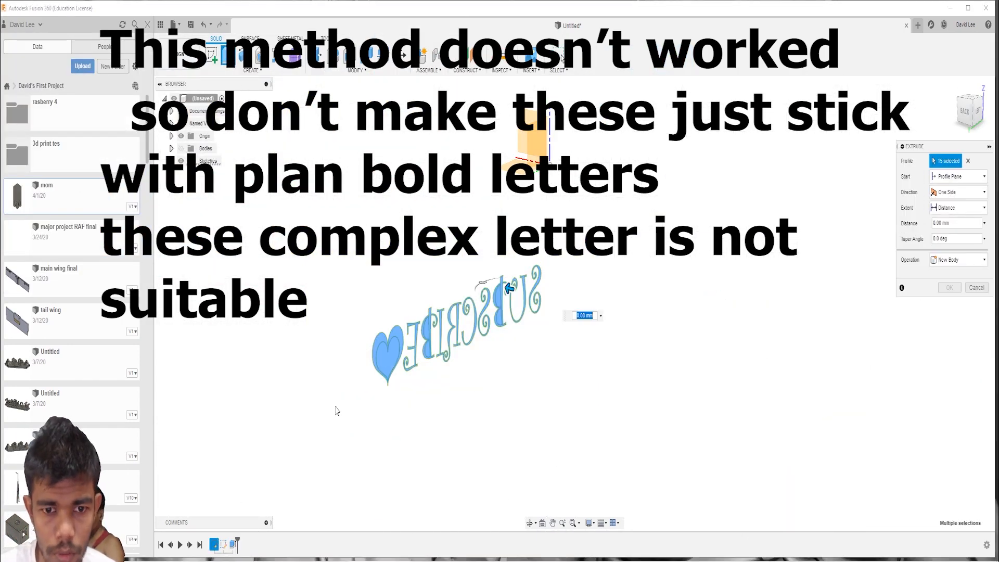
pyautogui.moveTo(511, 288); pyautogui.dragTo(678, 326)
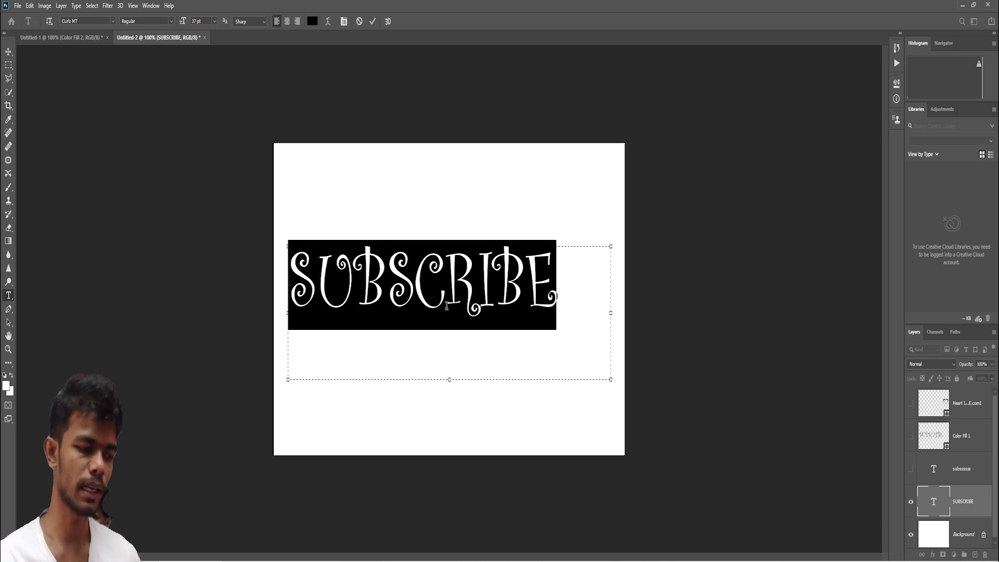
# Switch from Photoshop to the mom v1 model in Fusion 360 and examine its M-heart-M lettering from a low angle.
pyautogui.click(961, 6)
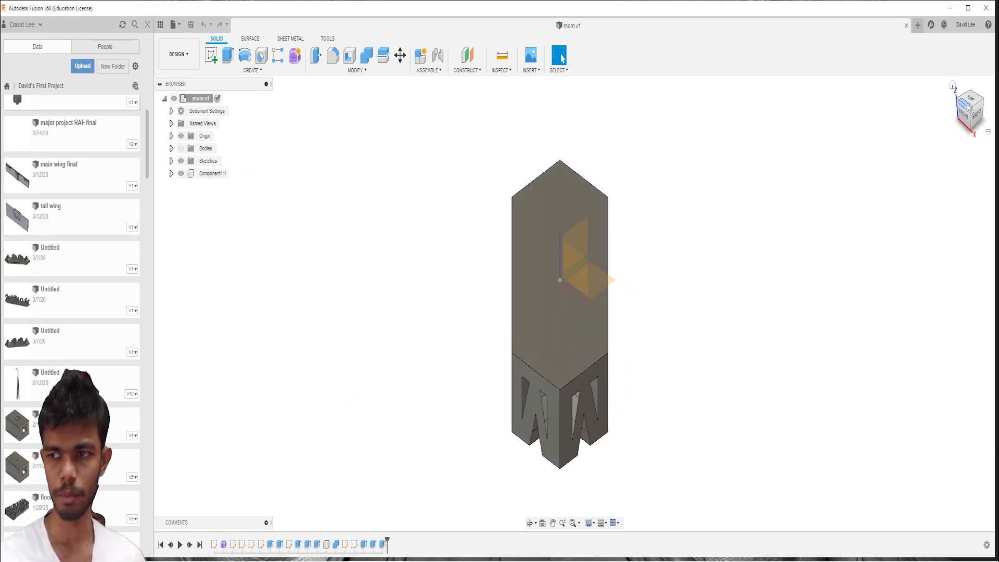
pyautogui.moveTo(959, 242)
pyautogui.mouseDown()
pyautogui.moveTo(973, 93)
pyautogui.moveTo(955, 104)
pyautogui.moveTo(915, 93)
pyautogui.mouseUp()
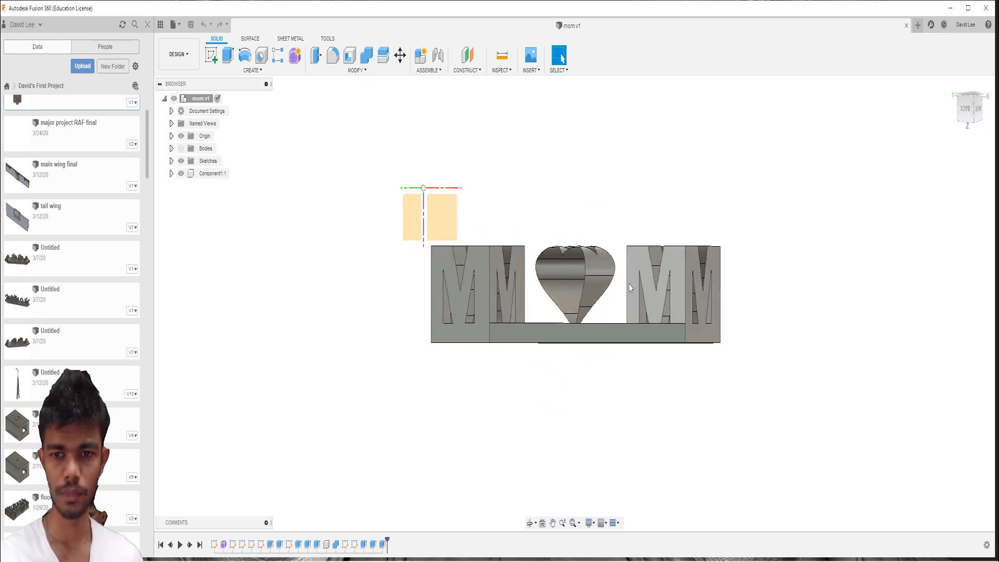
pyautogui.scroll(3, 629, 283)
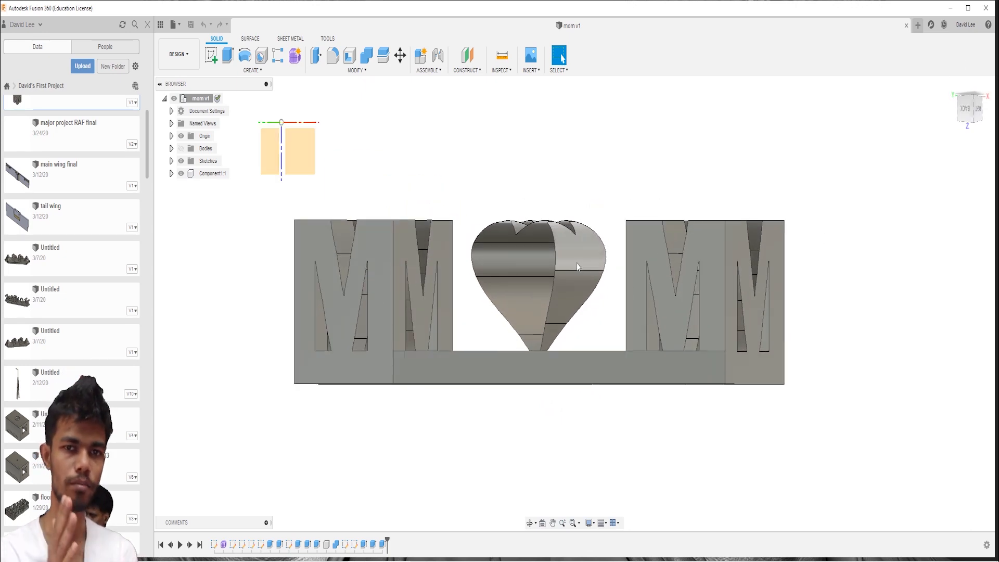